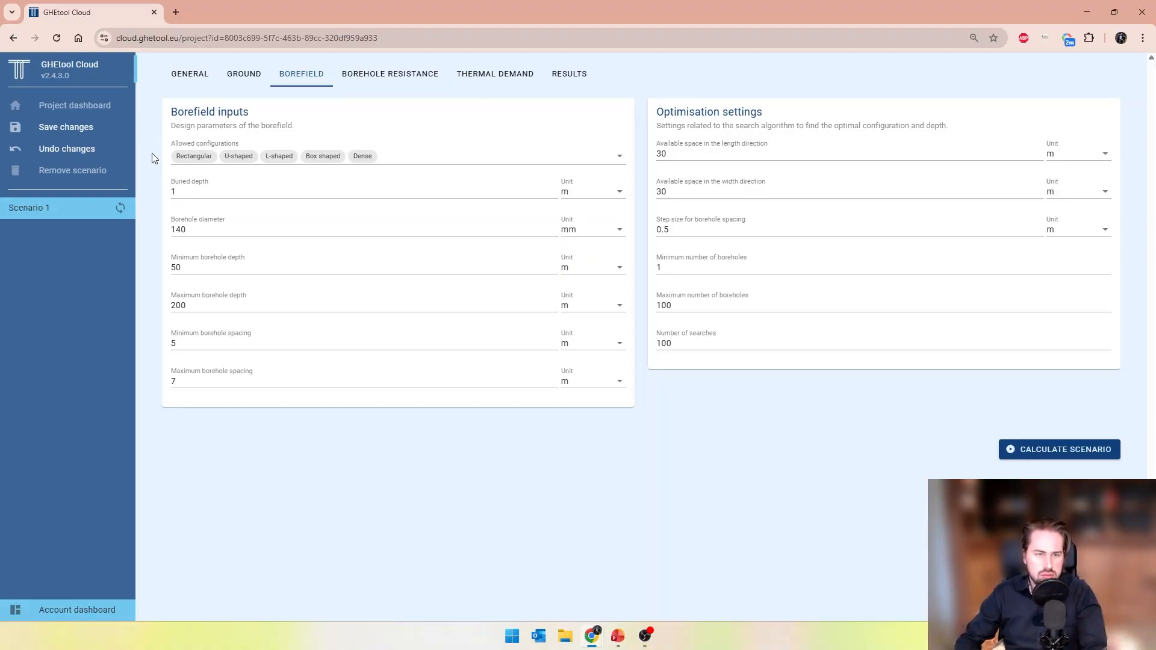
Review the allowed borefield configurations, keeping all five shapes selected, and calculate the scenario
click(409, 157)
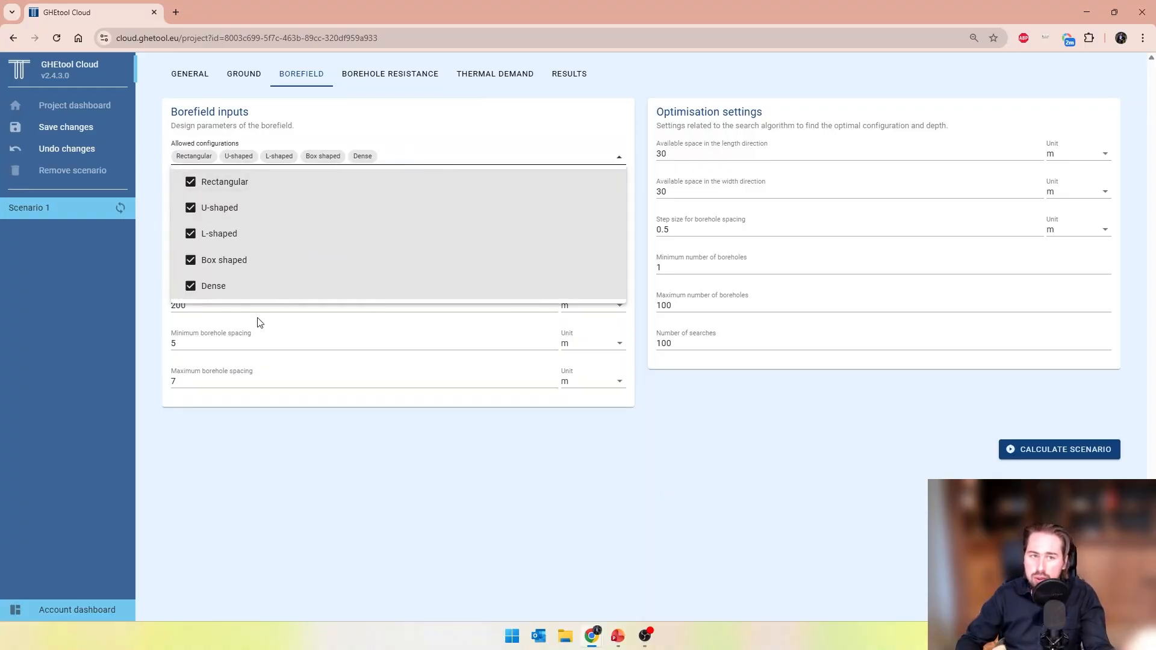
click(145, 250)
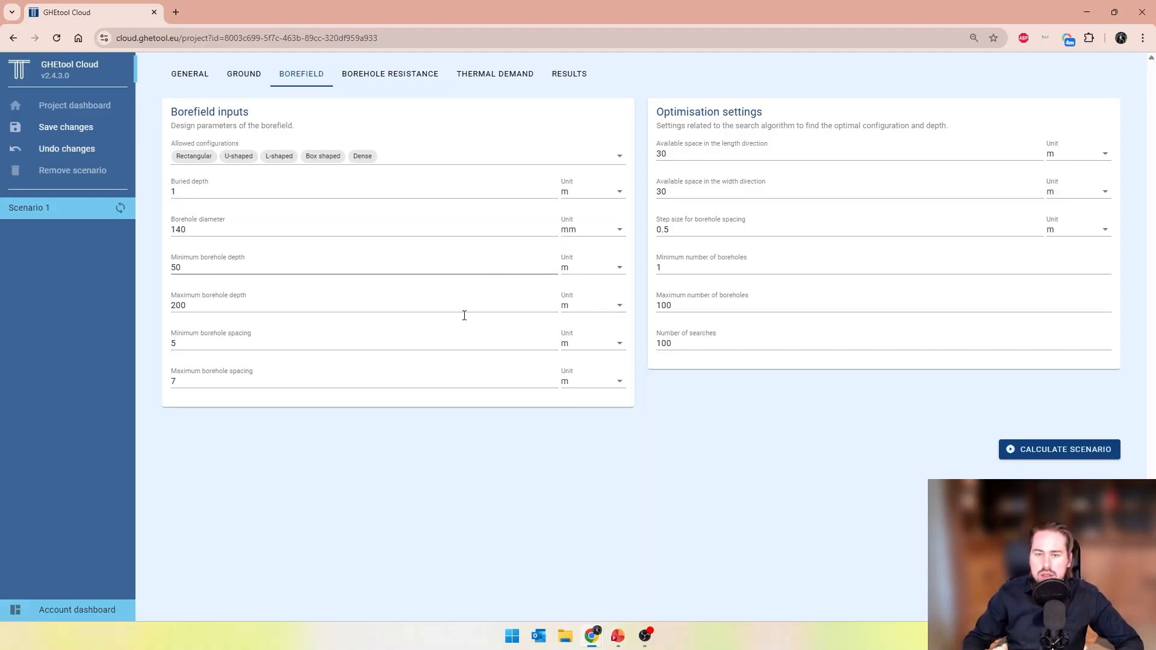
click(1048, 457)
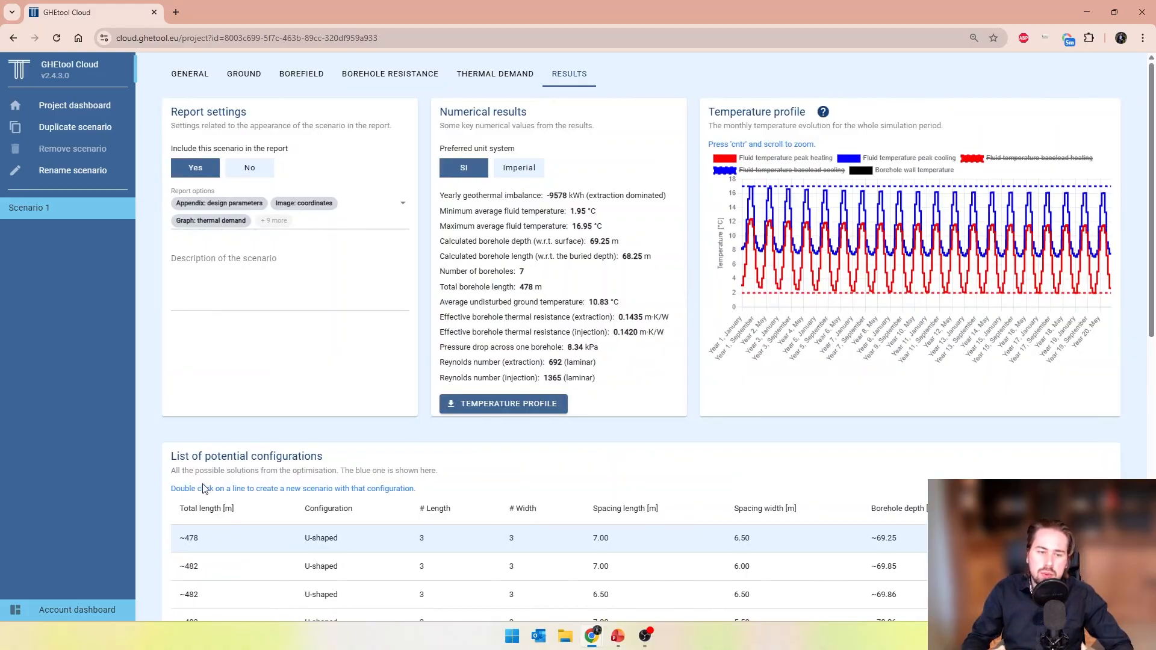
Examine the numerical results and compare the first and last pages of the list of potential configurations
scroll(177, 495, down, 1)
scroll(177, 495, down, 2)
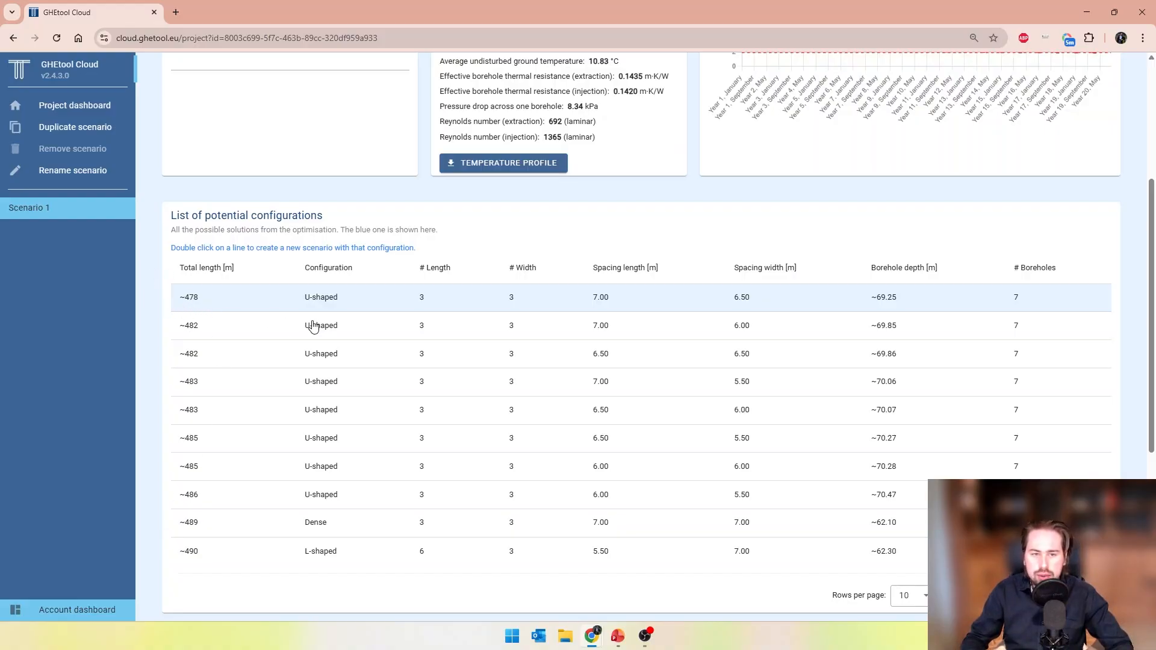
scroll(596, 323, up, 4)
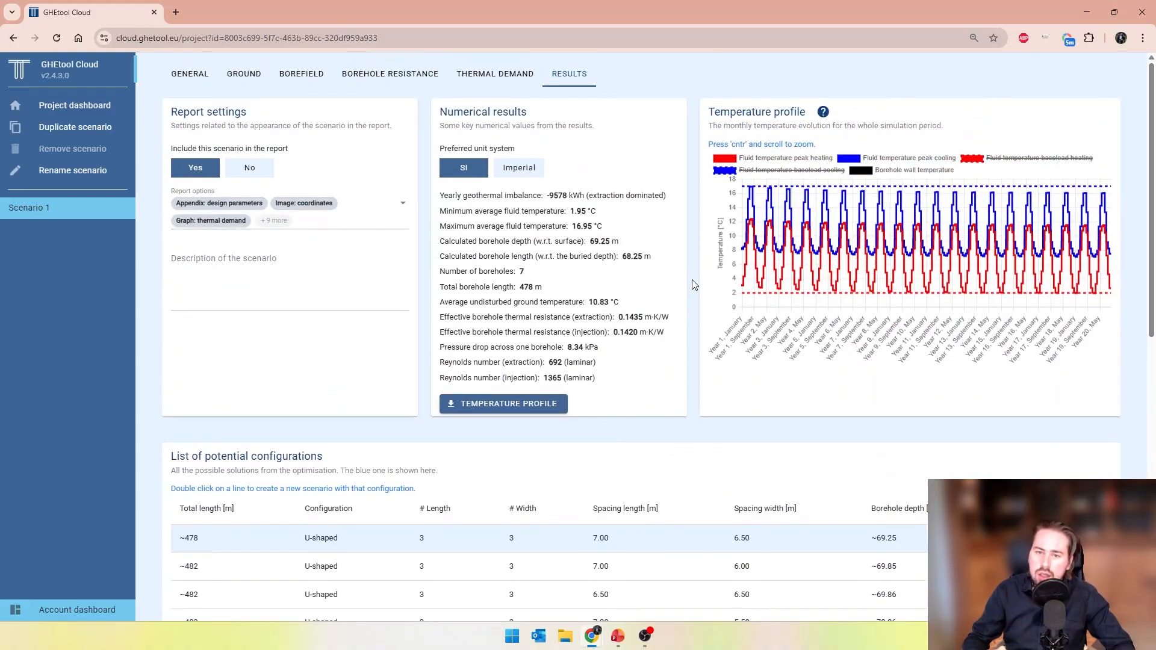
scroll(693, 285, down, 7)
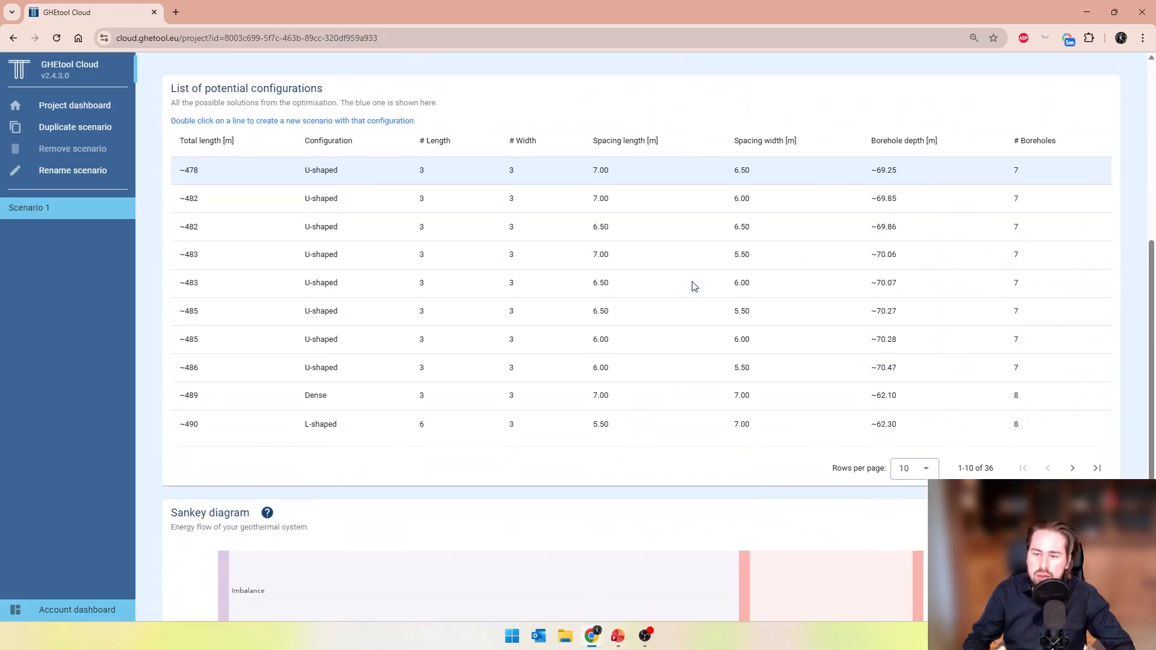
click(1097, 415)
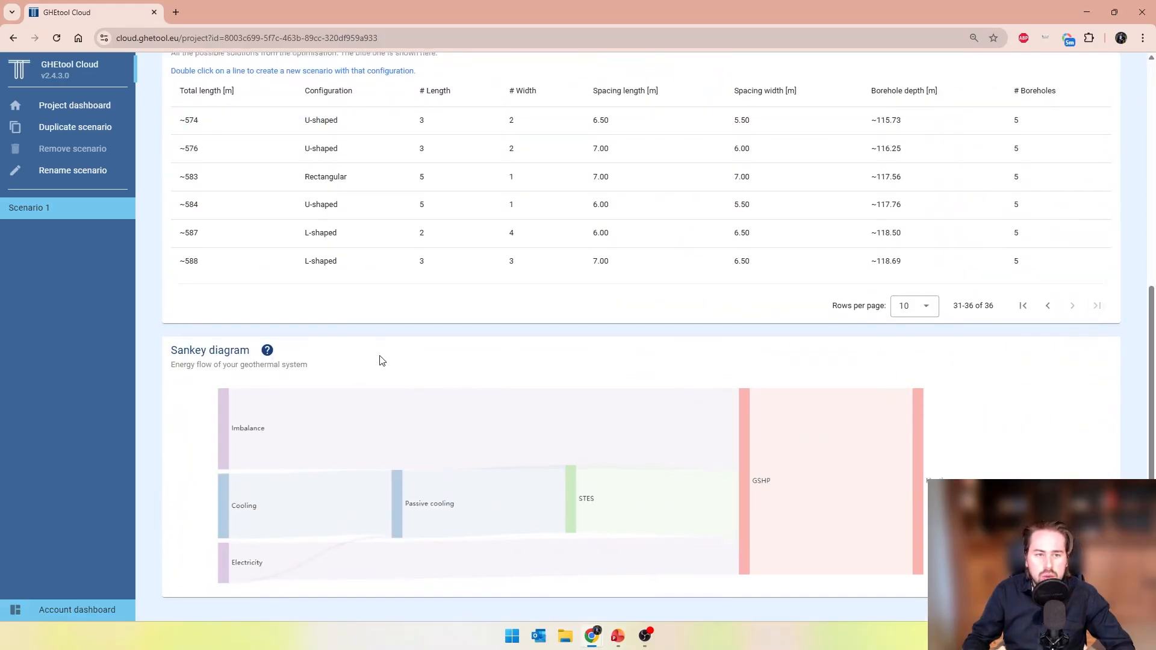
scroll(154, 366, up, 2)
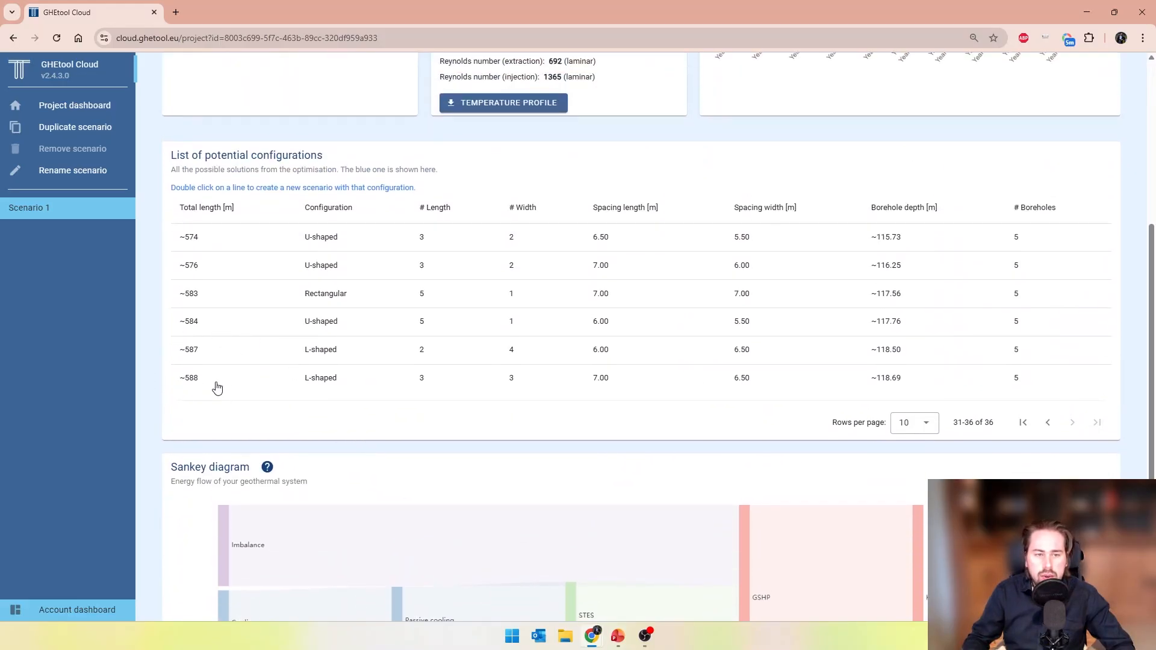
click(1023, 422)
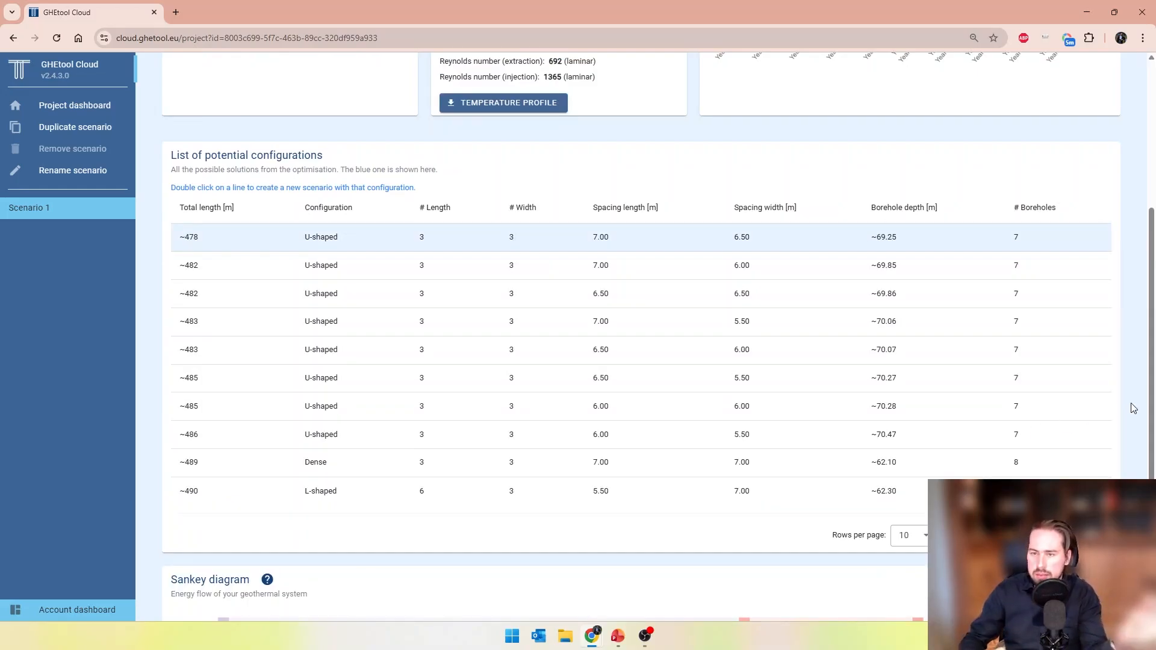
scroll(1133, 409, up, 3)
scroll(1130, 408, up, 2)
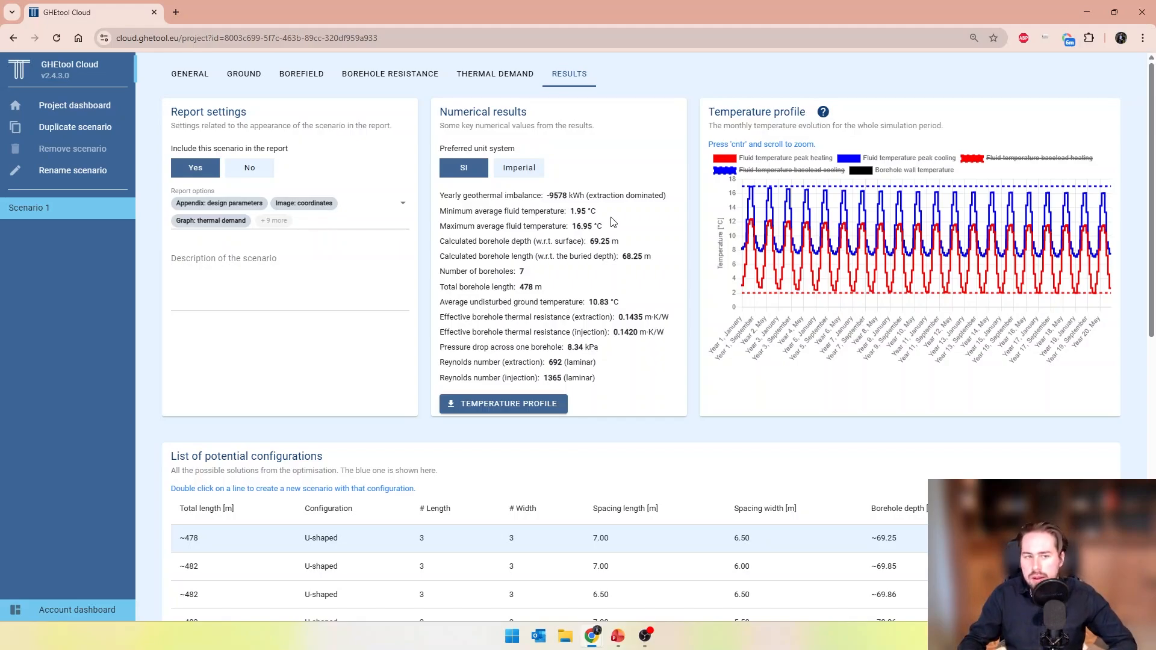
Enable the accurate calculation of the optimal configuration in the aim specific settings and recalculate the scenario
click(201, 83)
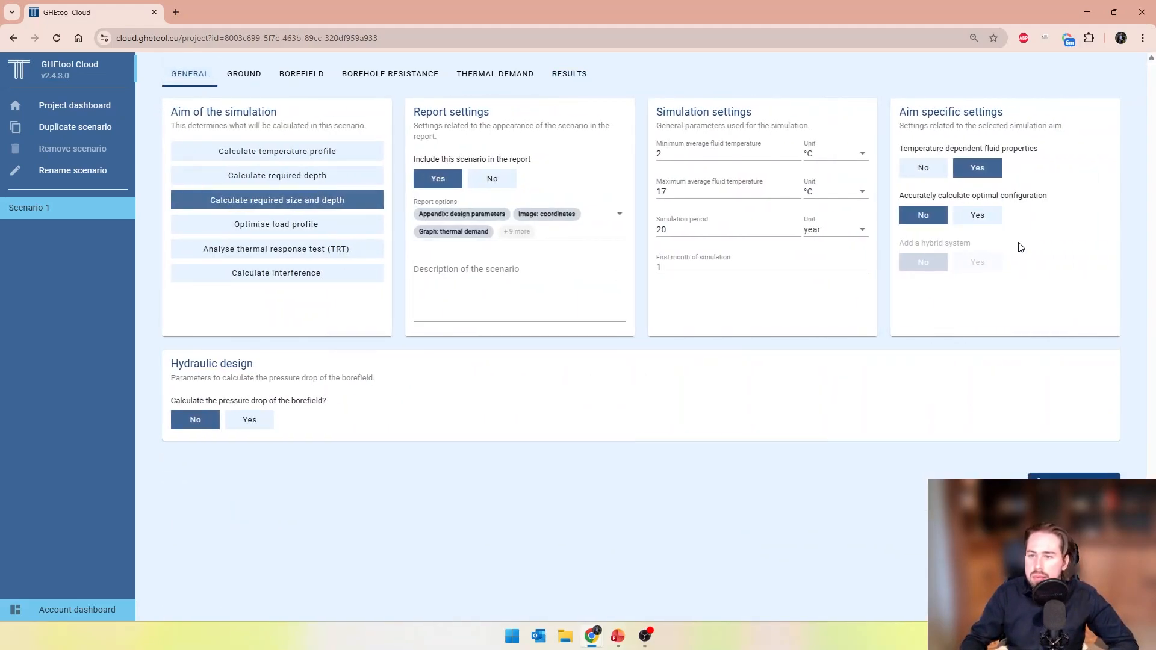
click(978, 224)
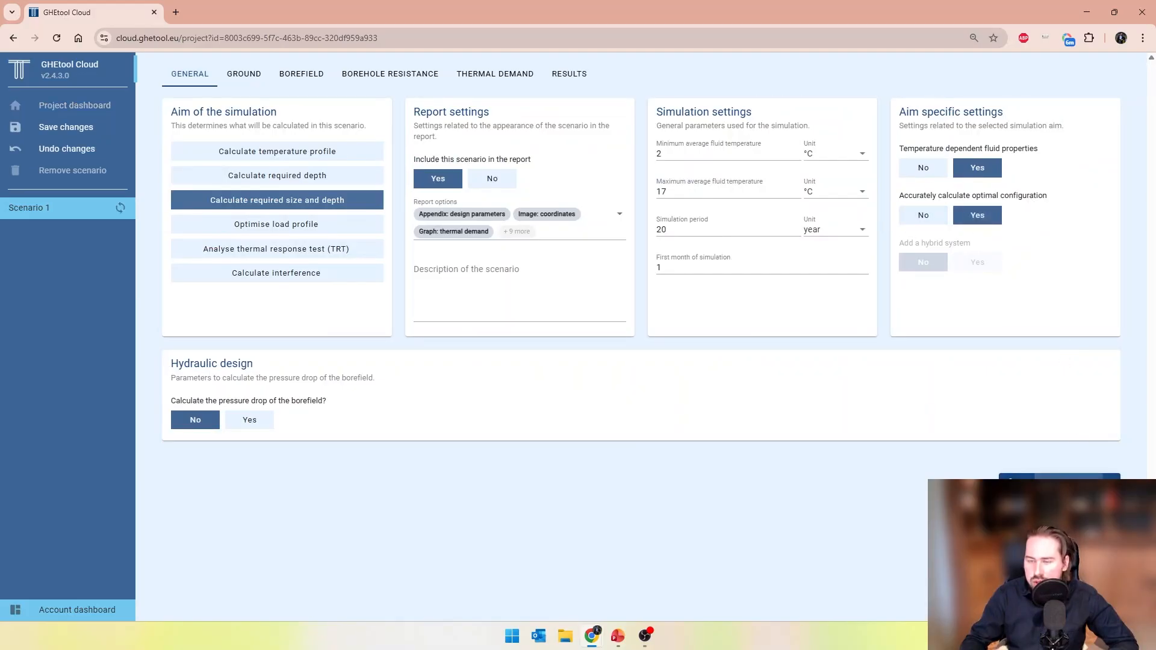
click(1060, 484)
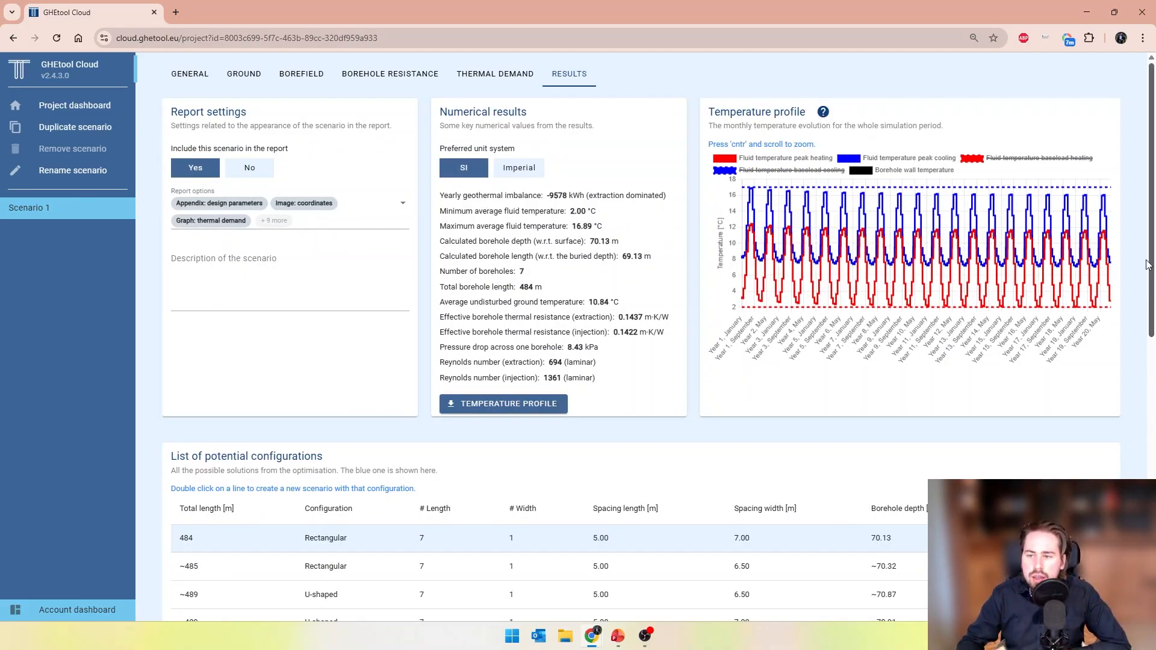
Examine the minimum and maximum average fluid temperatures and the recalculated list of potential configurations
drag(611, 227, 514, 216)
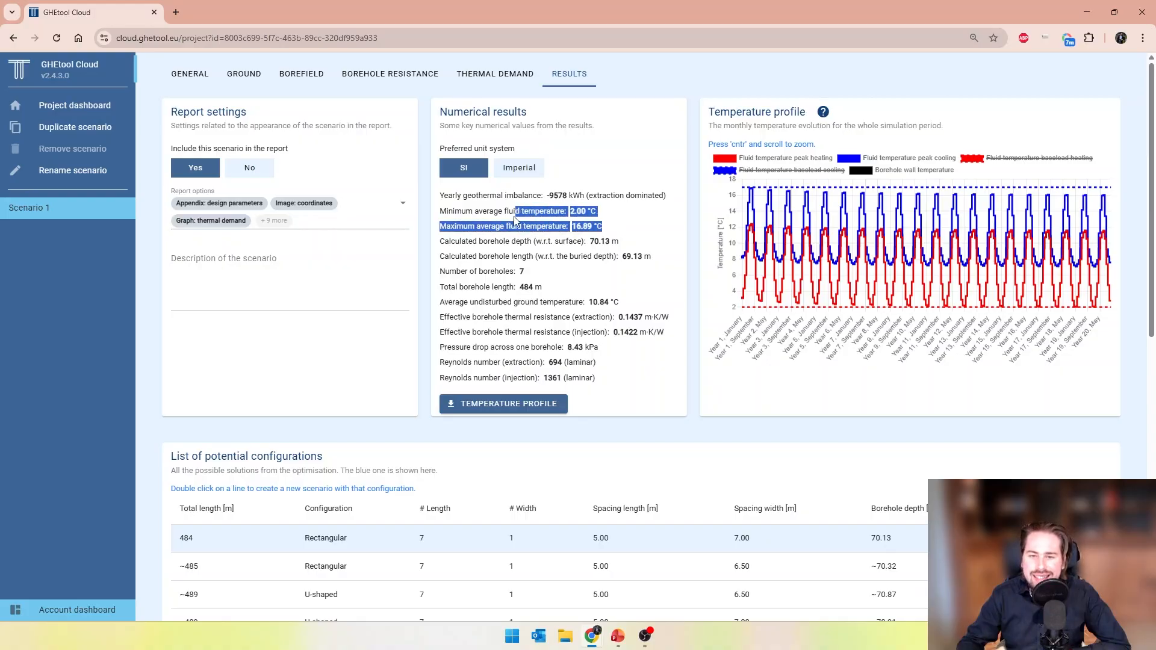
click(591, 216)
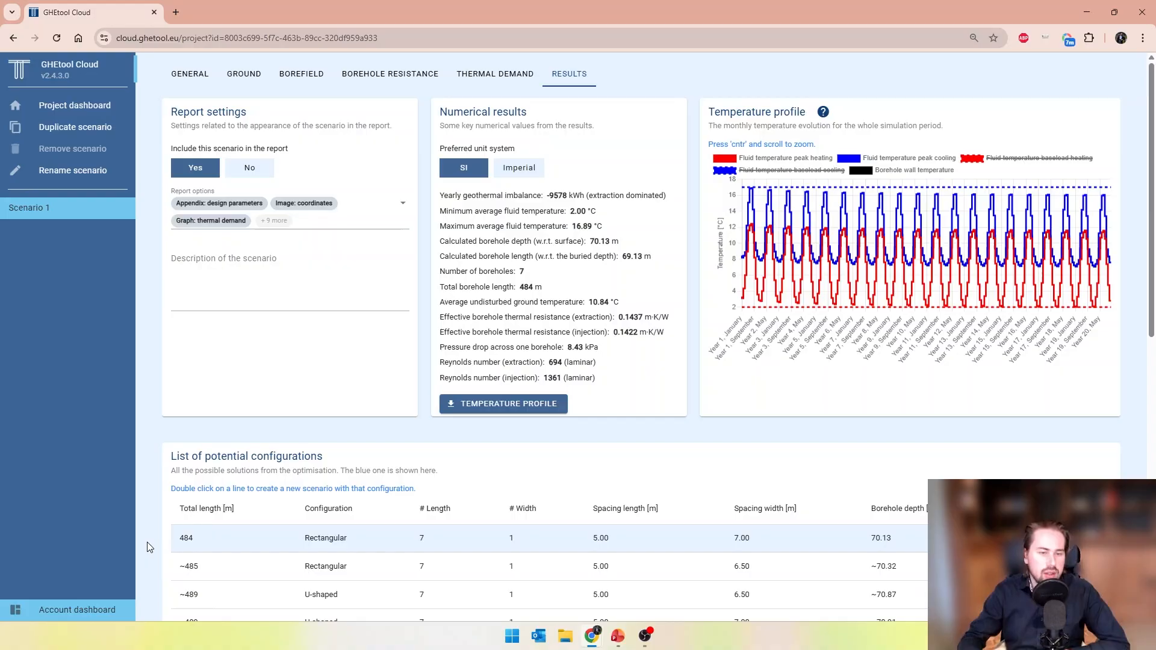
scroll(149, 548, down, 1)
scroll(147, 543, down, 3)
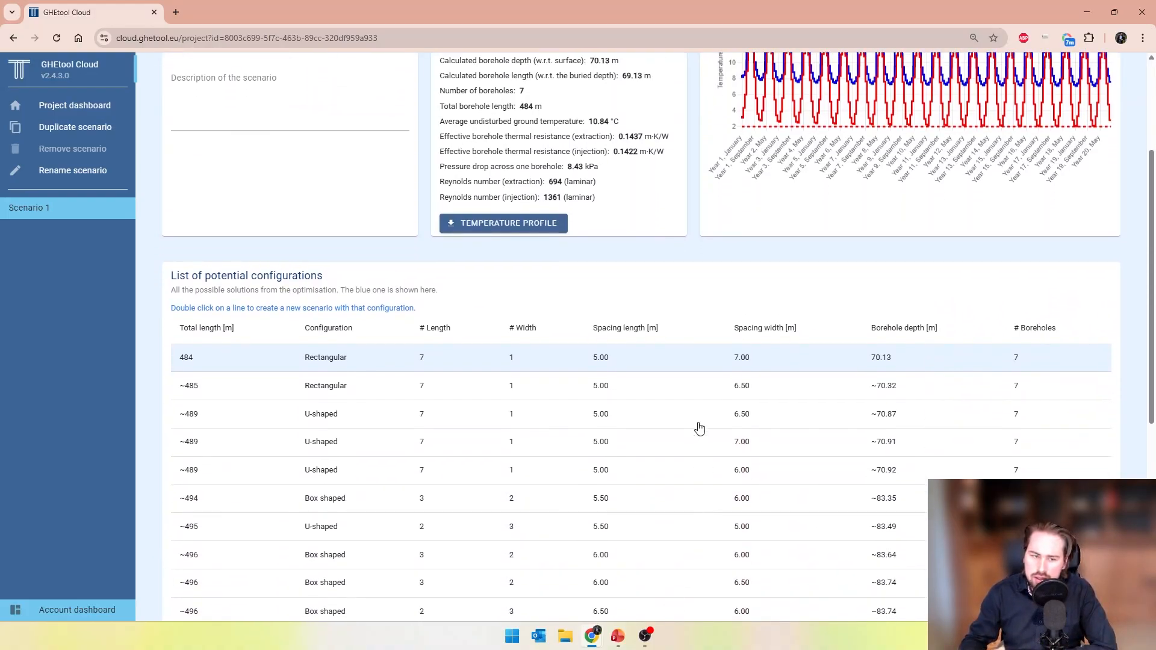
scroll(152, 465, down, 1)
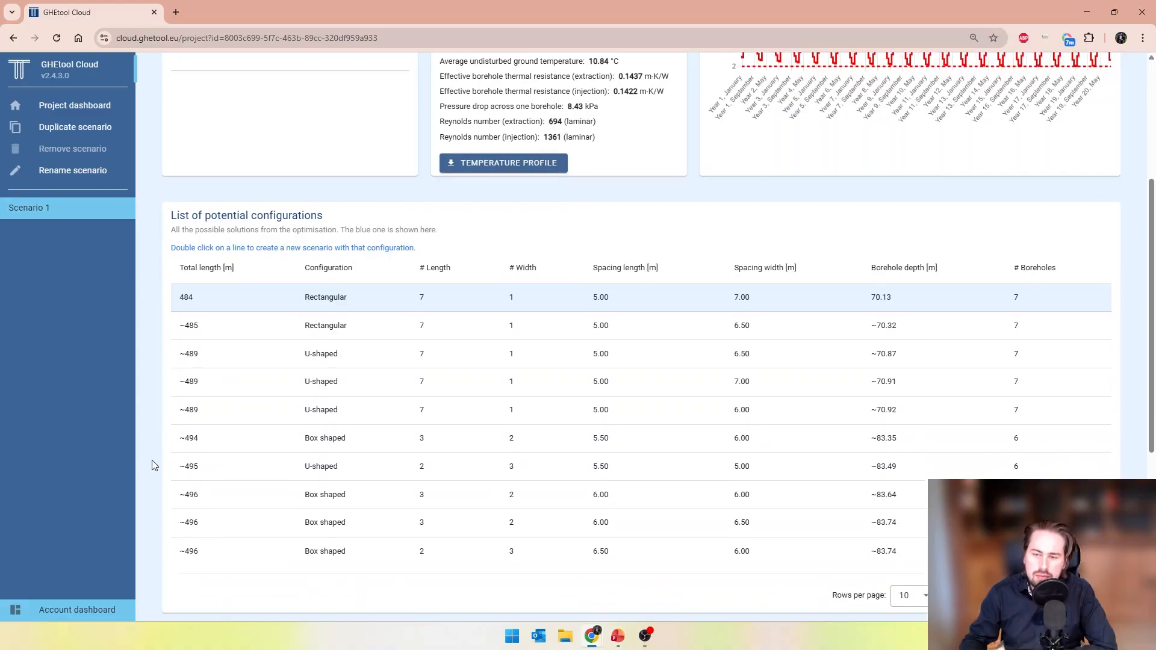
scroll(153, 465, up, 1)
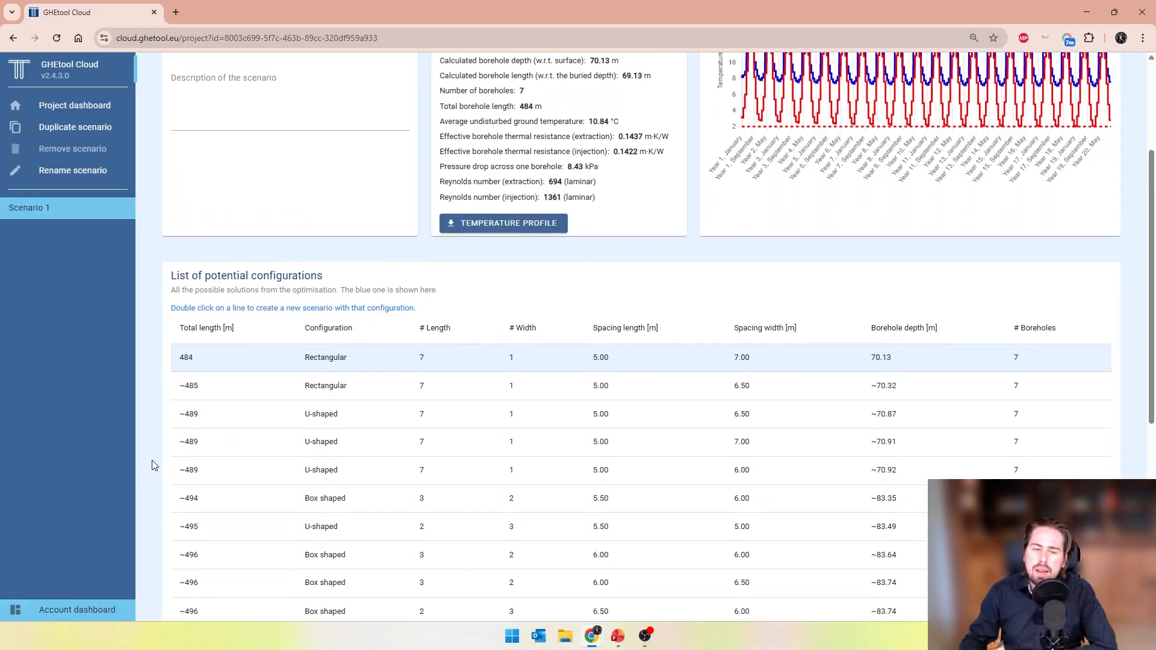
scroll(154, 465, up, 3)
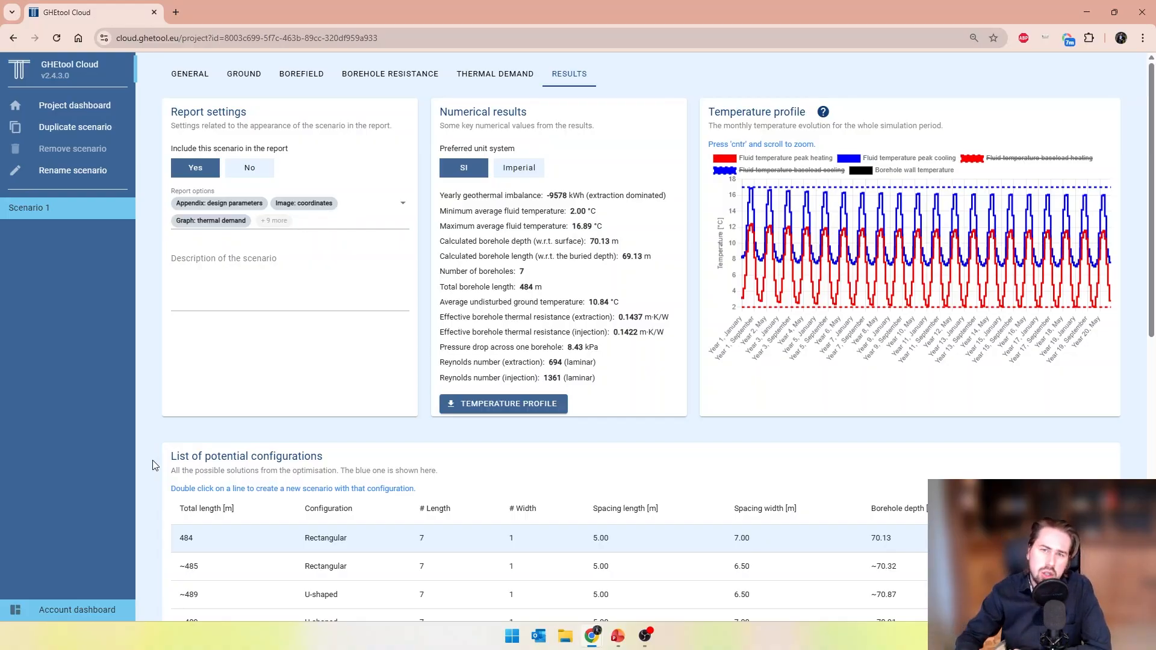
scroll(153, 460, down, 2)
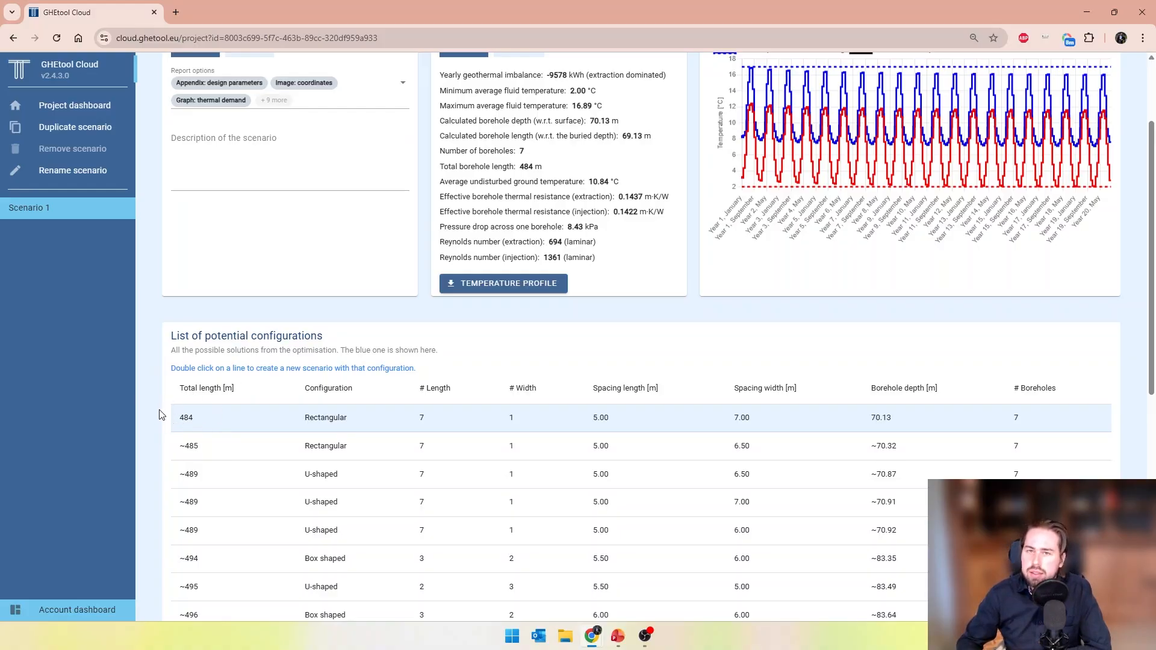
Create a new scenario from the rectangular 2 by 4 configuration with 7.00 m length and 5.00 m width spacing on the second results page
scroll(160, 414, up, 1)
scroll(160, 414, down, 3)
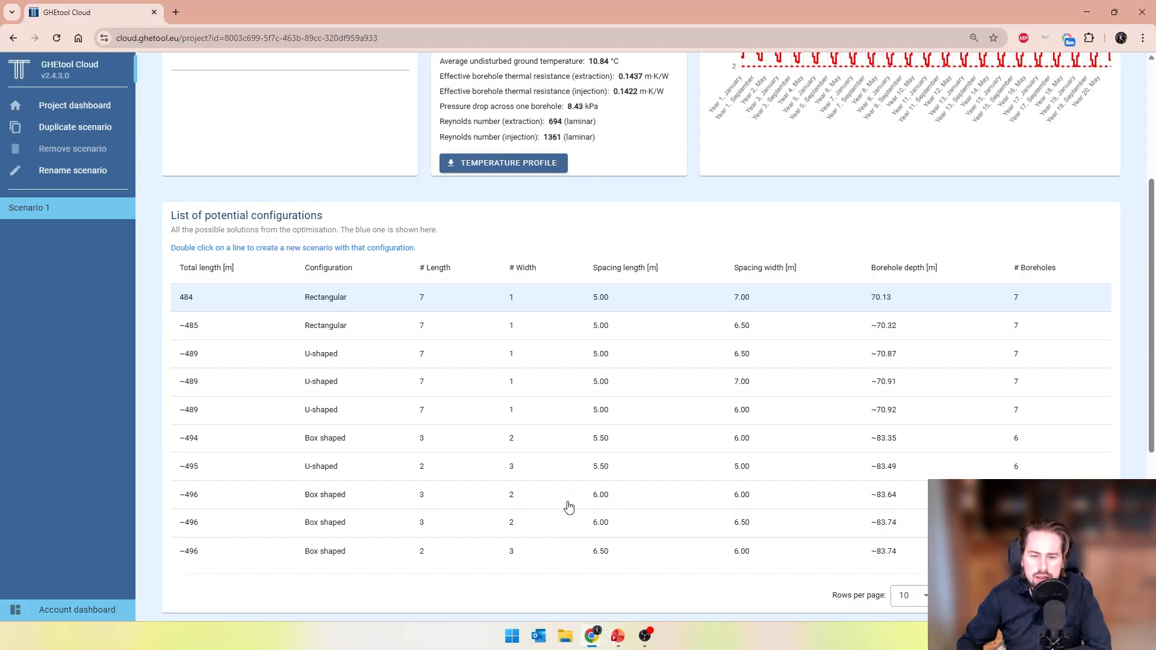
click(1091, 596)
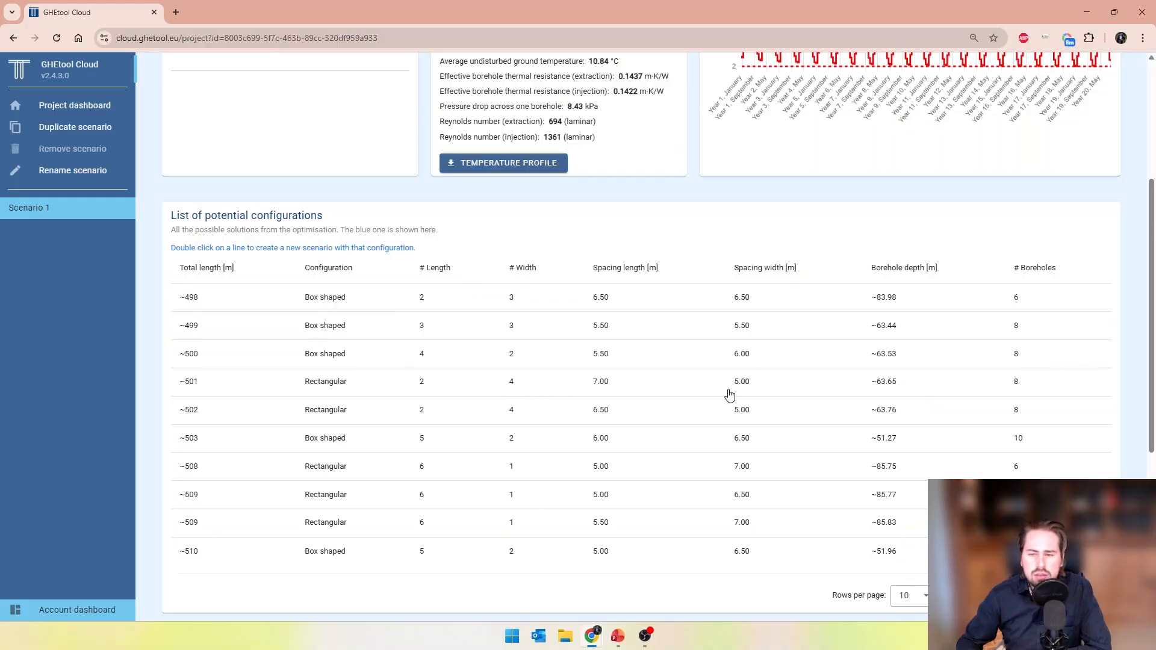
double_click(456, 385)
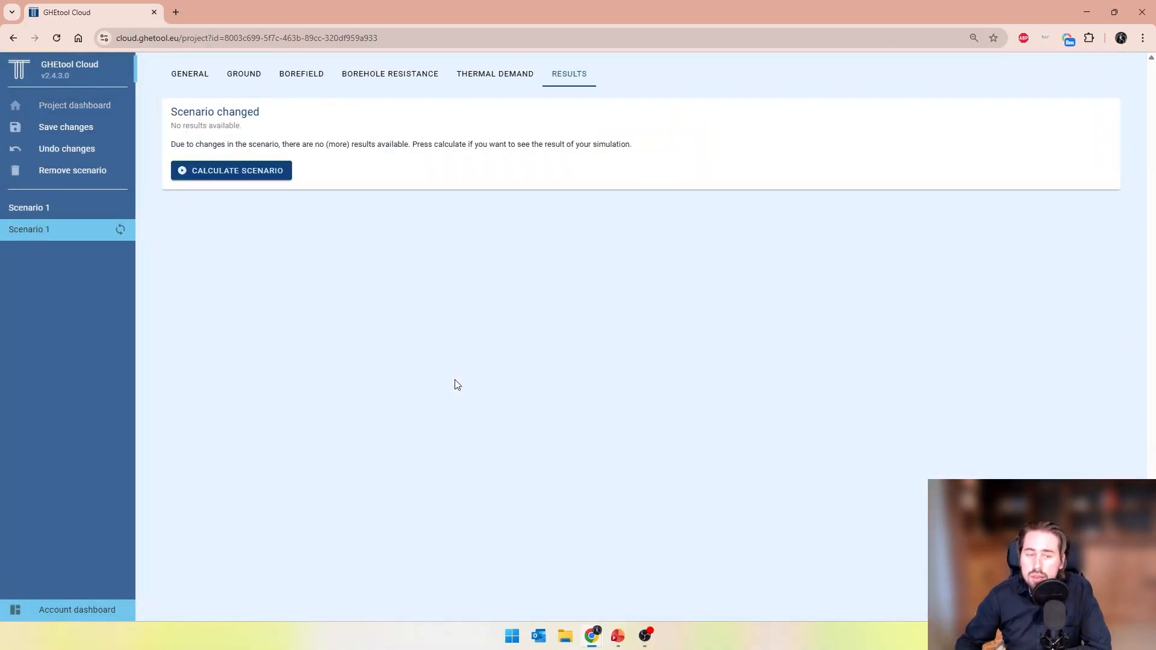
Review the new scenario's borefield inputs and borehole positions, and calculate the scenario
click(304, 81)
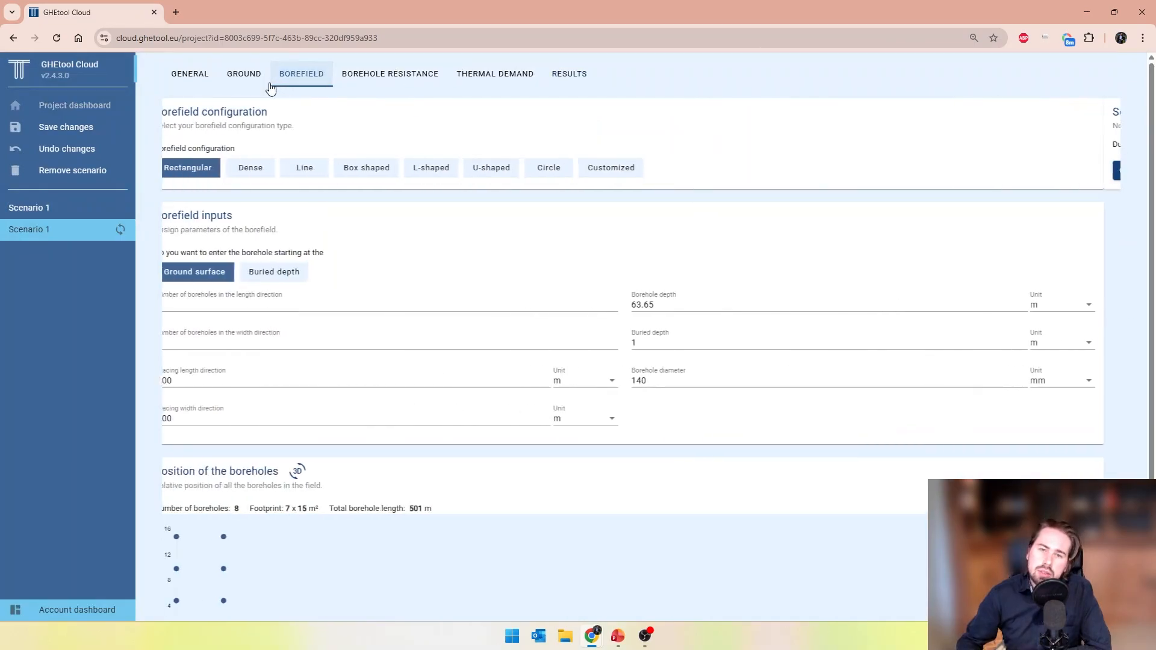
scroll(705, 399, down, 1)
scroll(706, 399, down, 1)
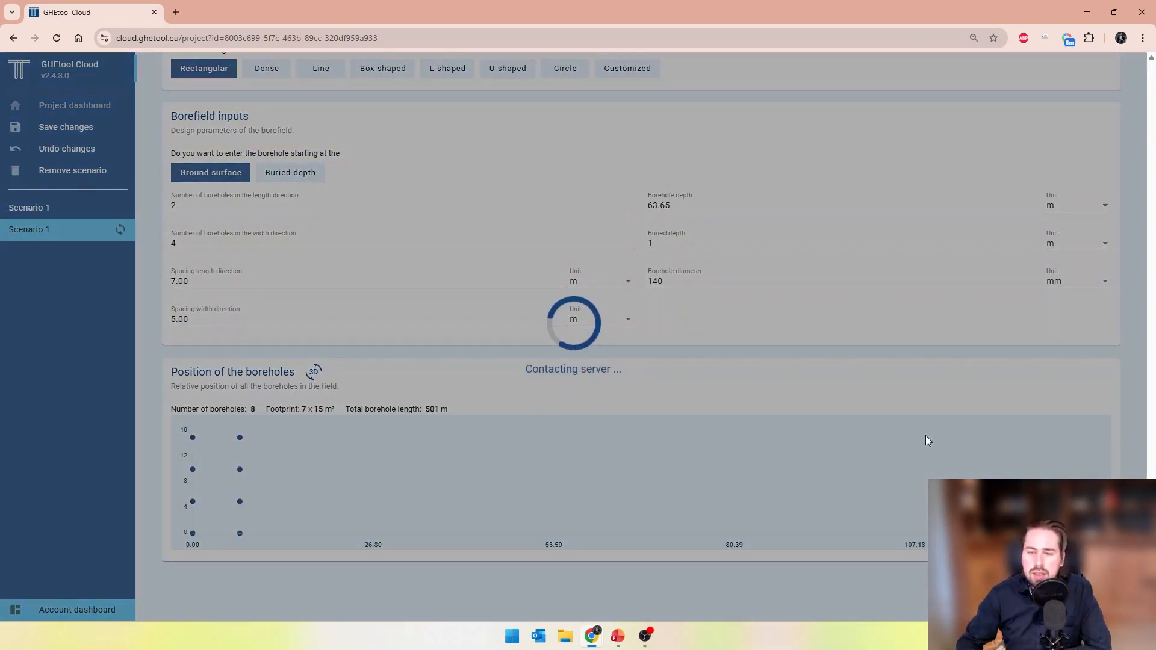
scroll(388, 367, up, 2)
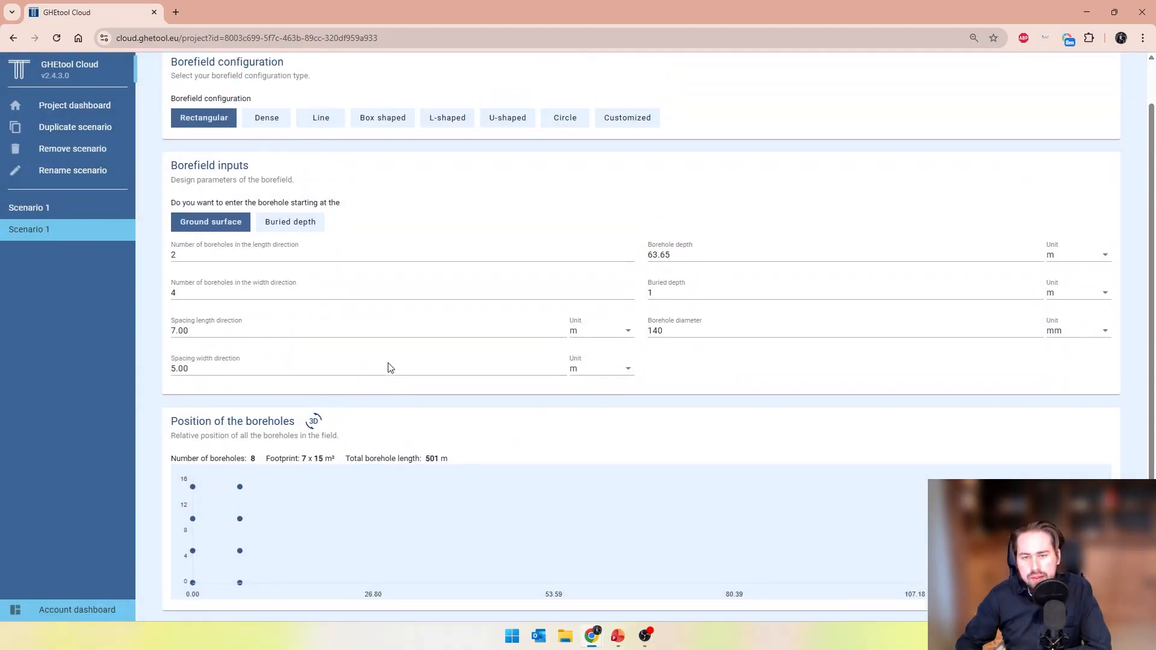
Check the new scenario's results and its borehole resistance settings
click(570, 74)
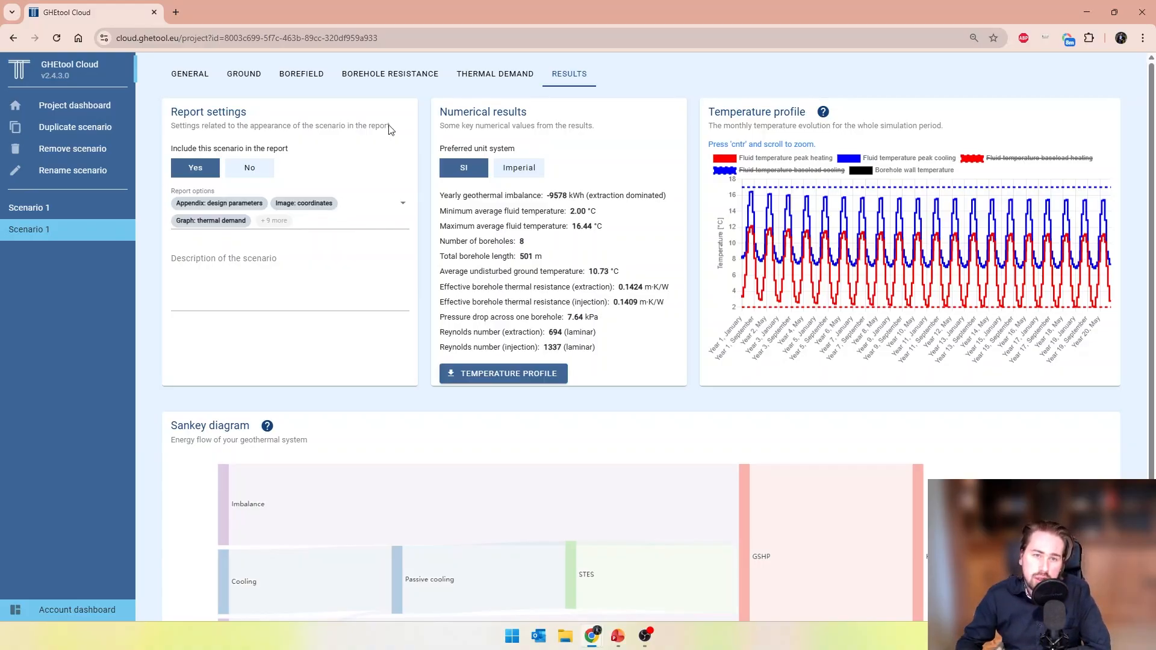
click(374, 88)
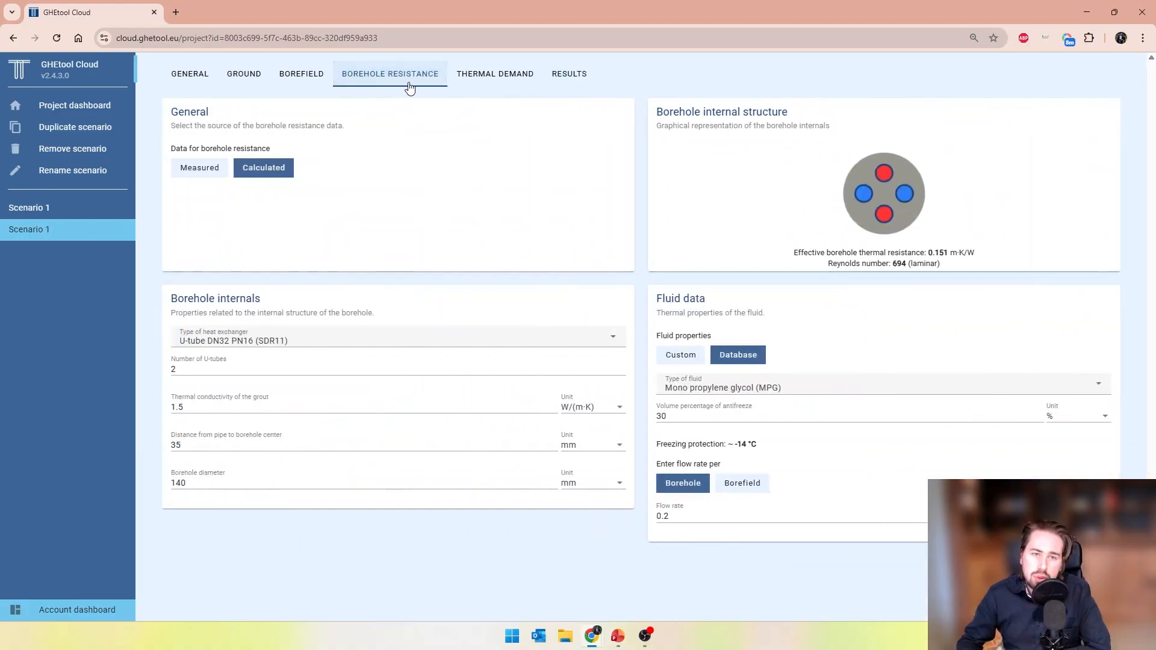